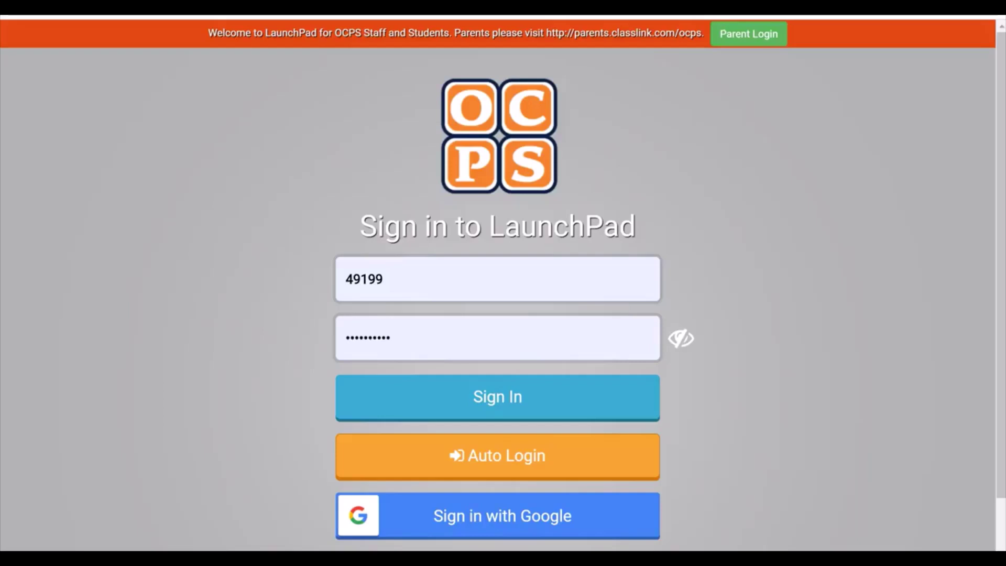
Sign in to Canvas so the Dashboard loads with course cards and To Do items.
left_click(495, 398)
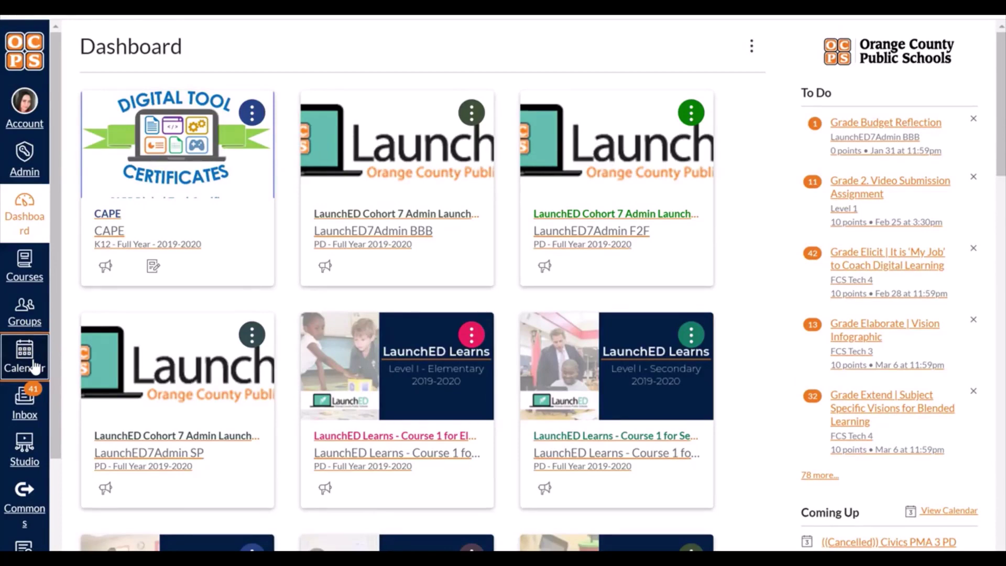
left_click(34, 367)
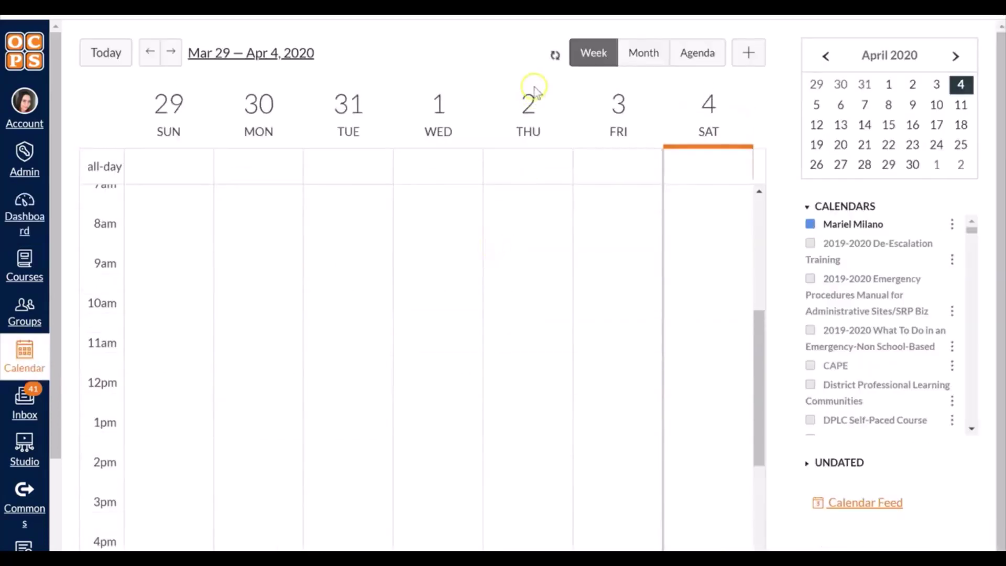
left_click(643, 53)
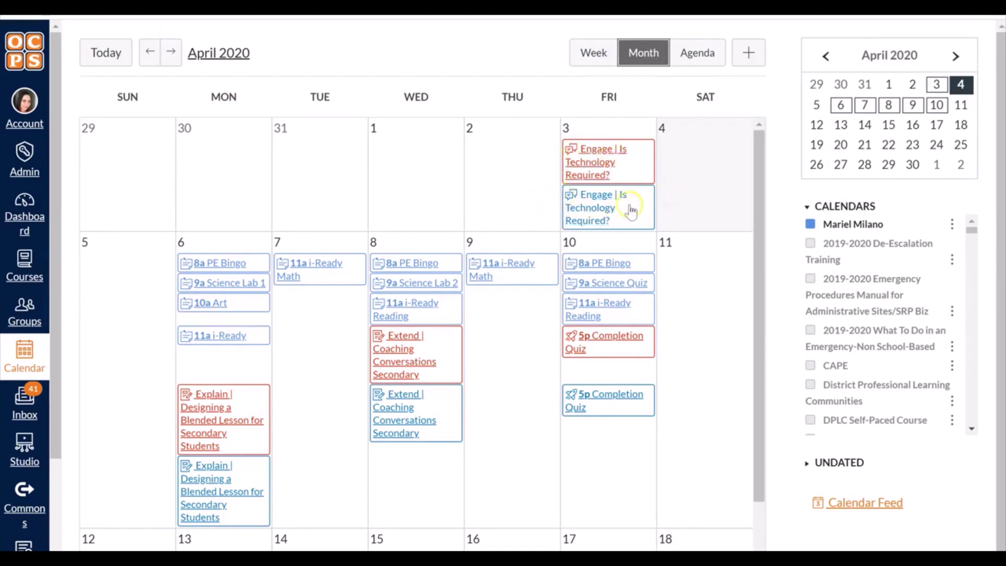
left_click(593, 53)
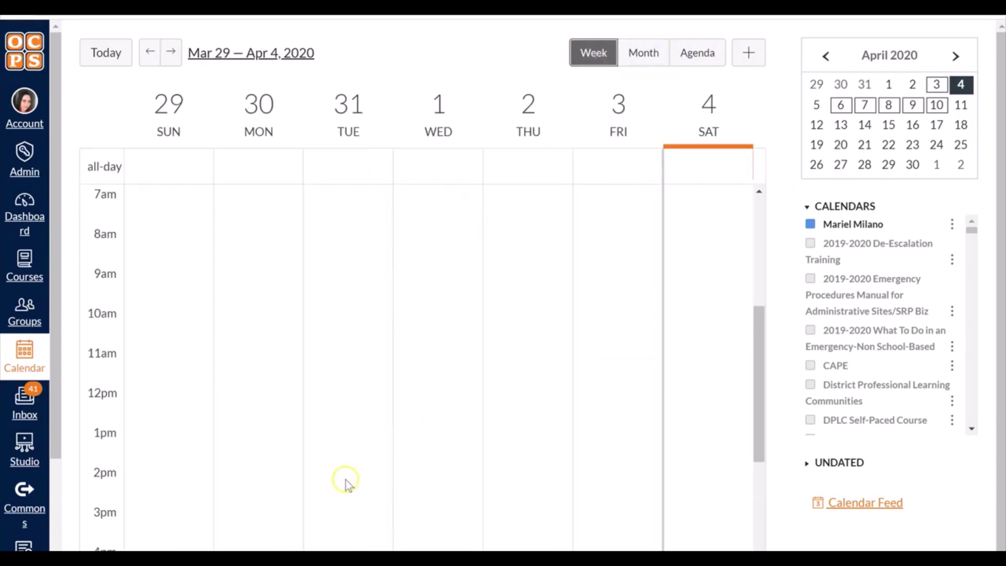
scroll(346, 480, "down", 4)
scroll(346, 479, "down", 3)
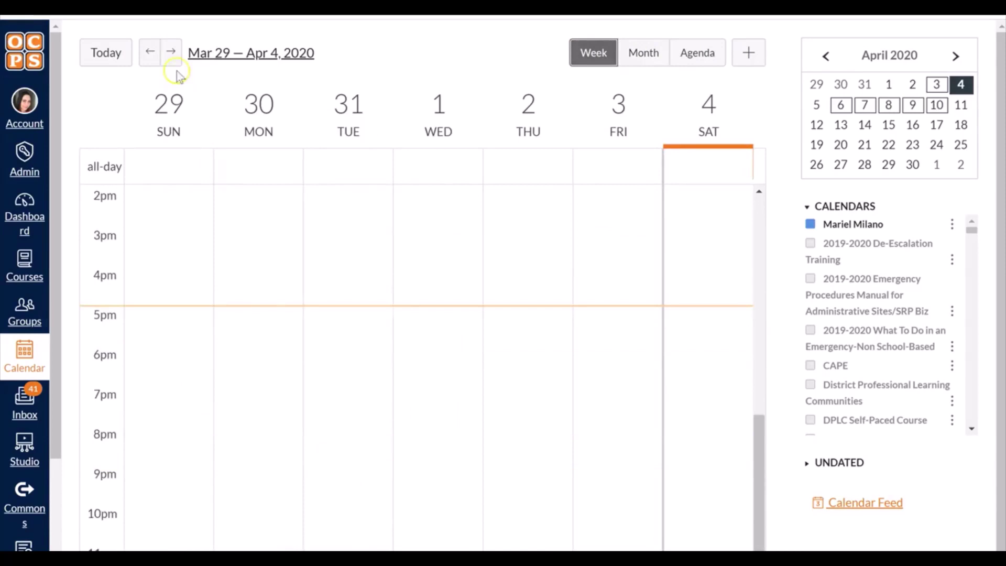
Advance the Canvas calendar one week to Apr 5 – 11, 2020.
left_click(171, 52)
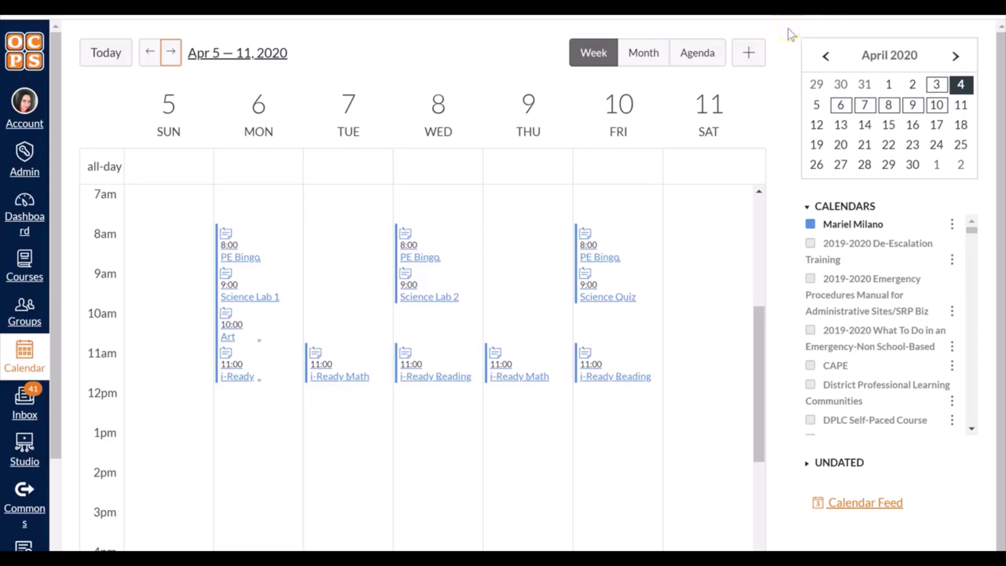
left_click(750, 54)
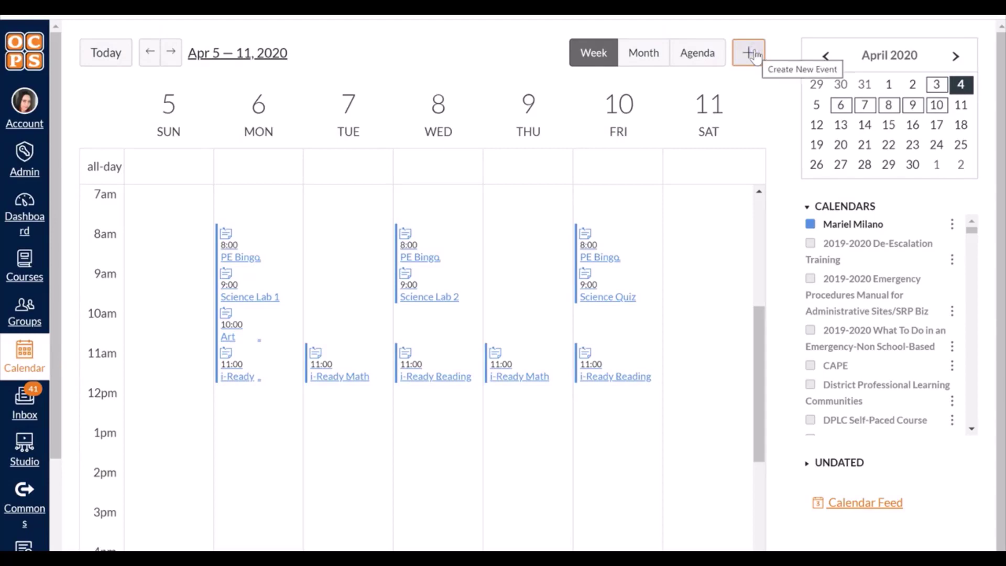
Create a new My To Do calendar entry and start its title, Read 30 Minutes.
left_click(752, 55)
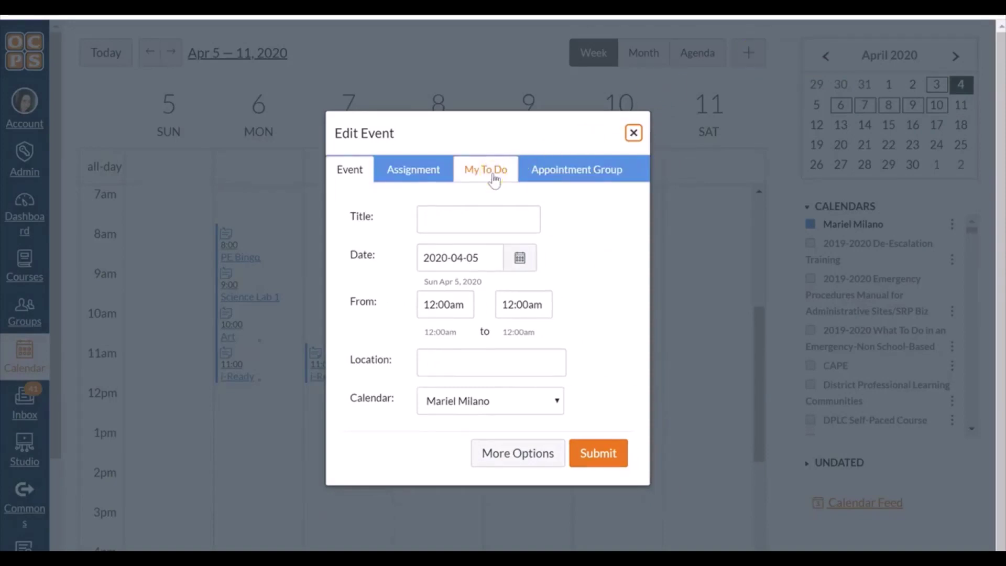
left_click(494, 174)
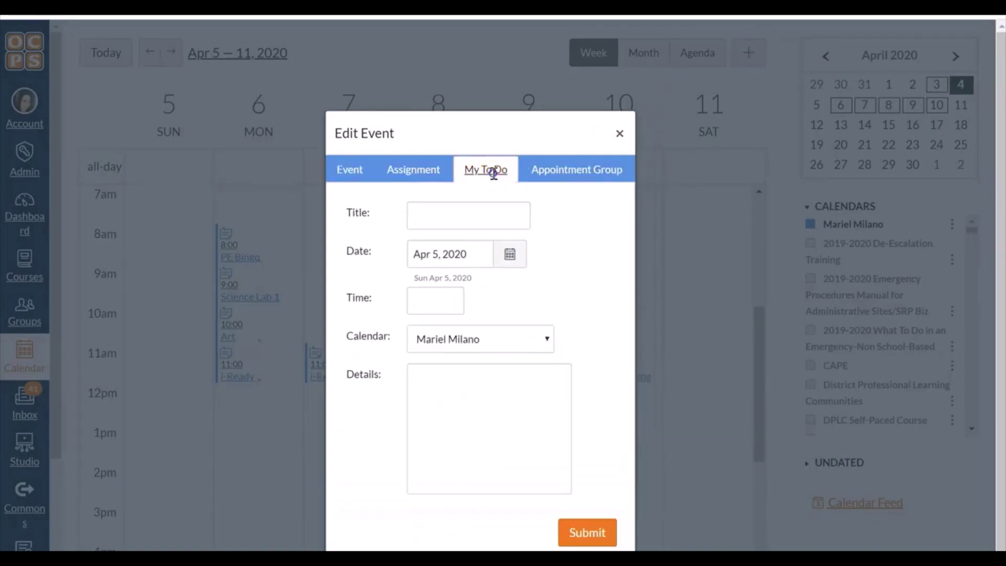
left_click(468, 222)
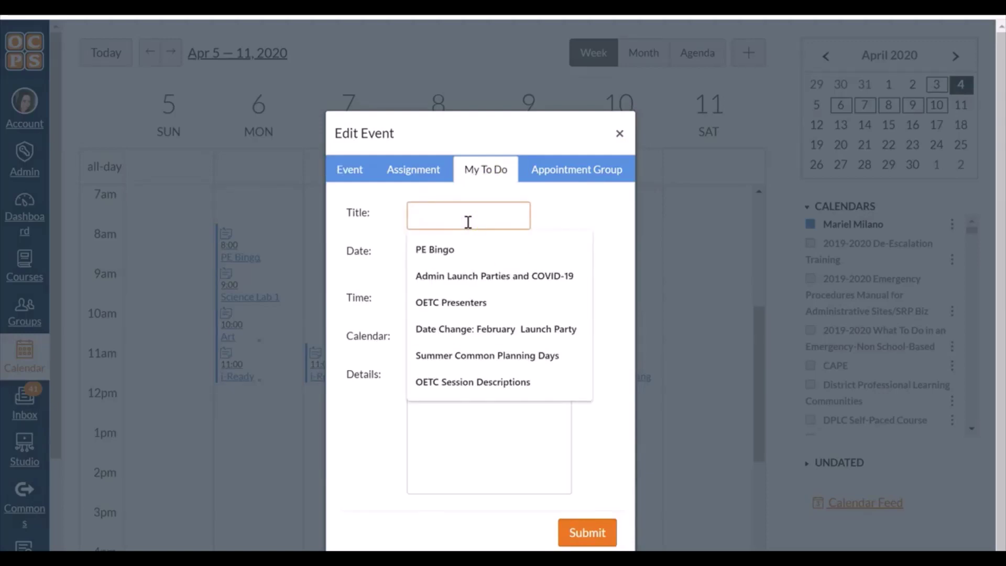
type("R")
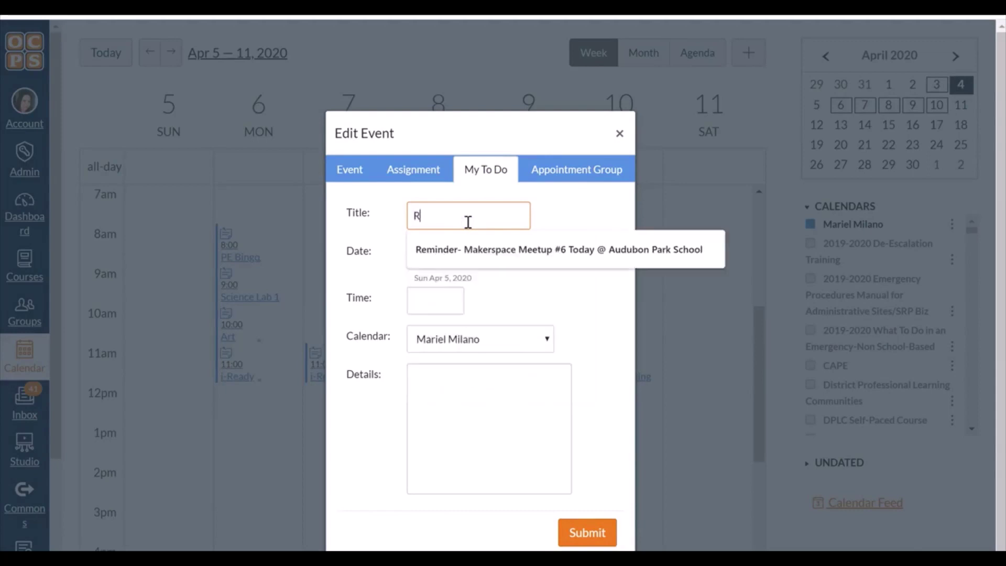
type("ead 30 M")
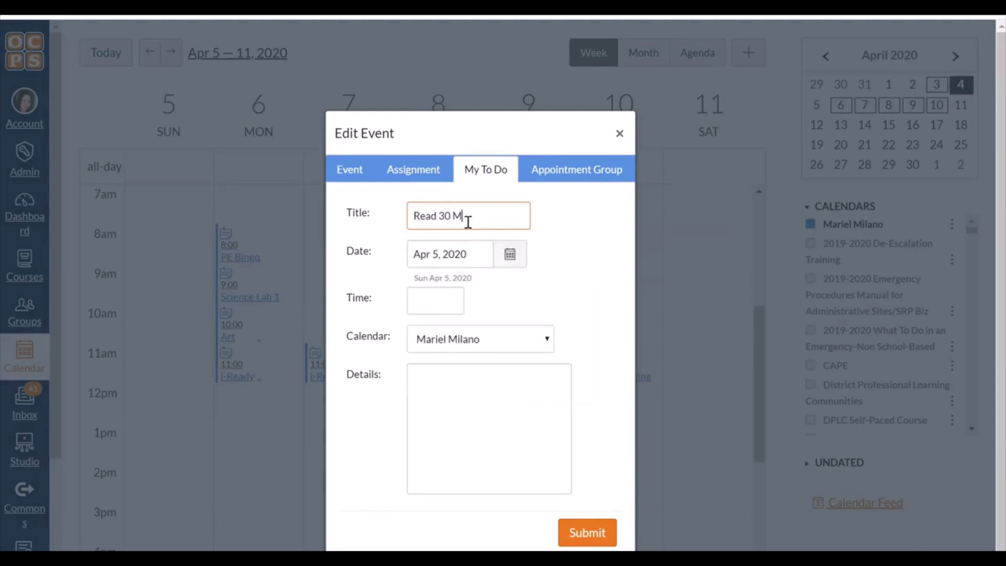
type("inutes")
Date the Read 30 Minutes to-do Tuesday, Apr 7, 2020 at 8:00am.
left_click(509, 255)
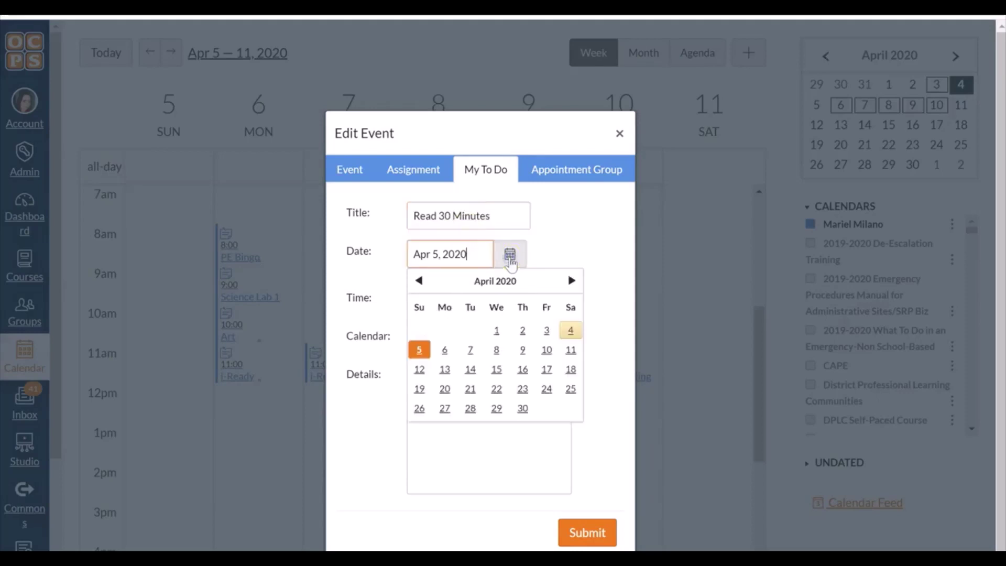
left_click(469, 350)
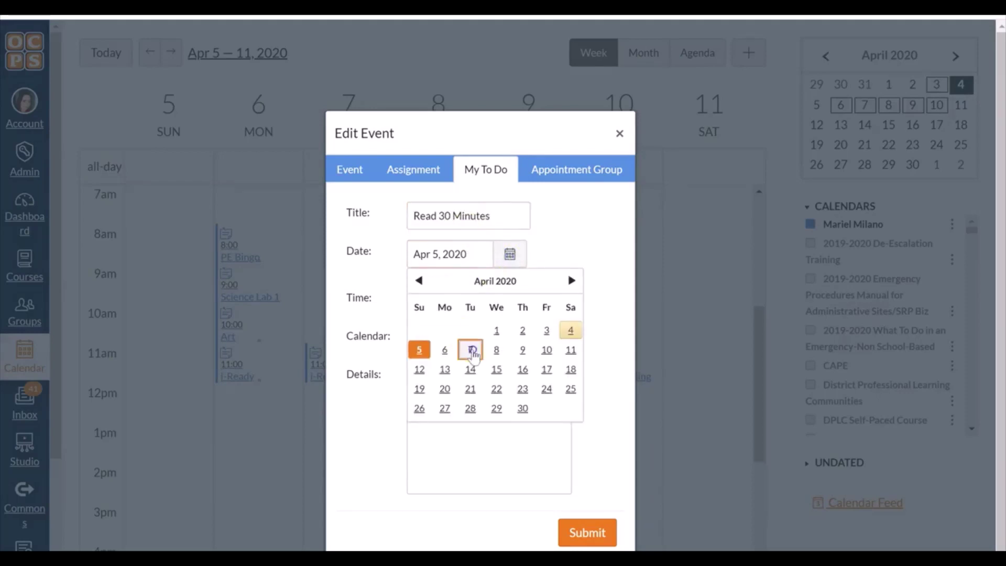
left_click(454, 299)
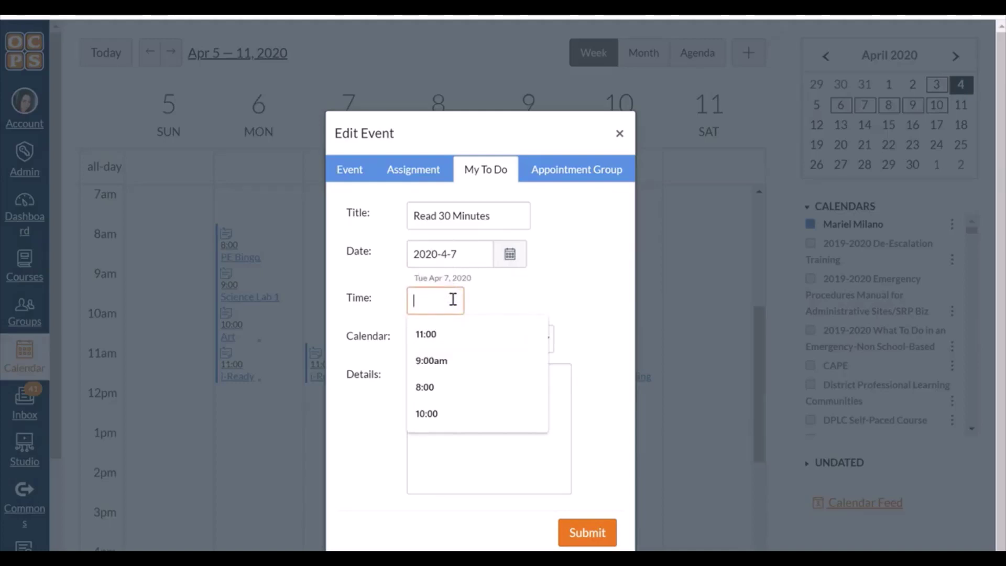
type("8")
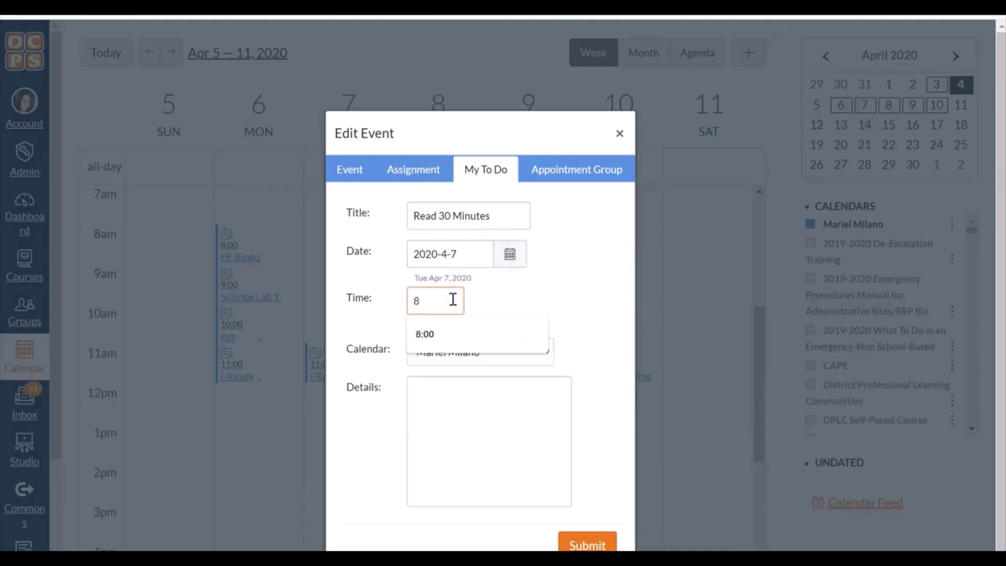
type(":00")
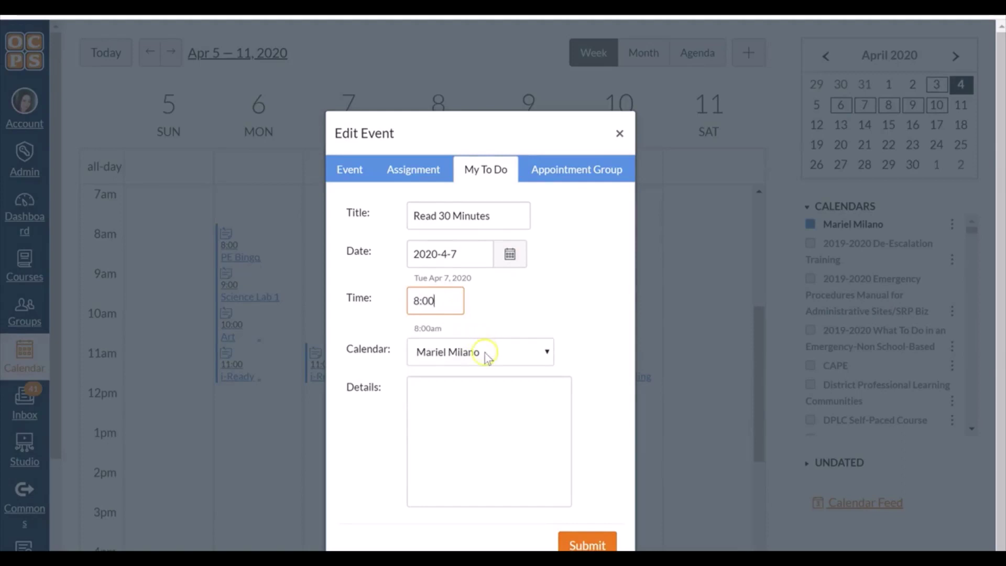
left_click(485, 351)
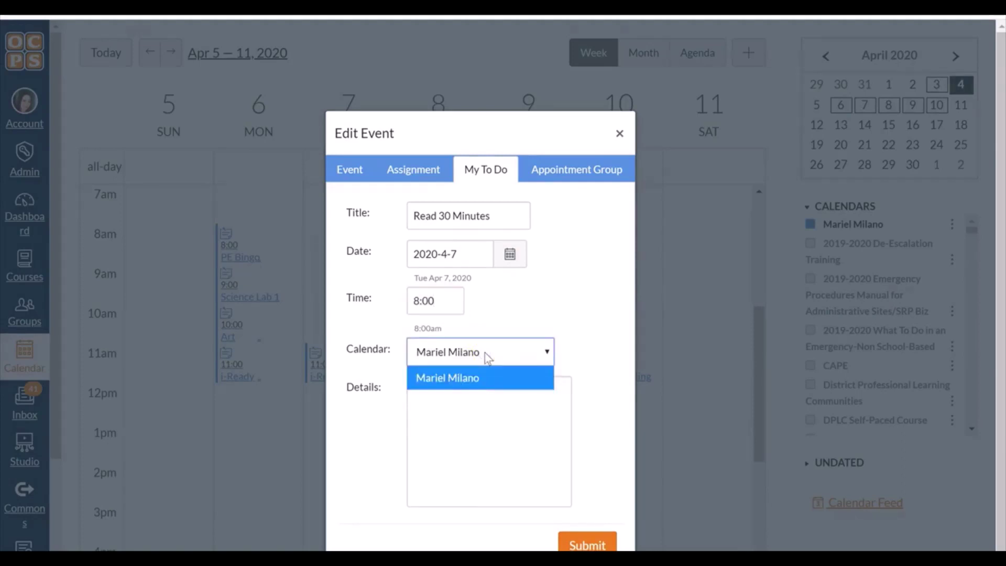
Keep the personal calendar, add details 'Harry Potter', and submit the to-do.
left_click(485, 355)
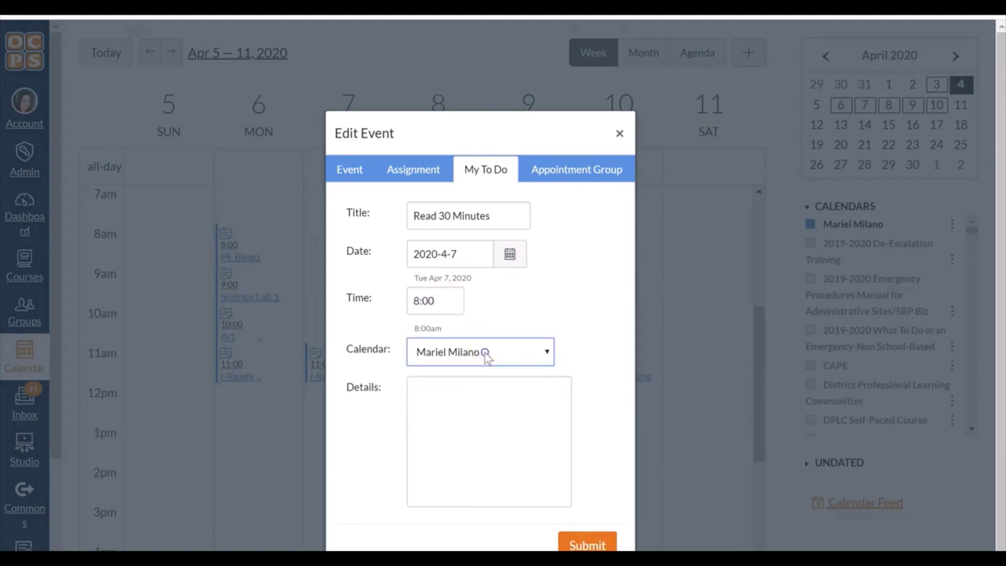
left_click(479, 394)
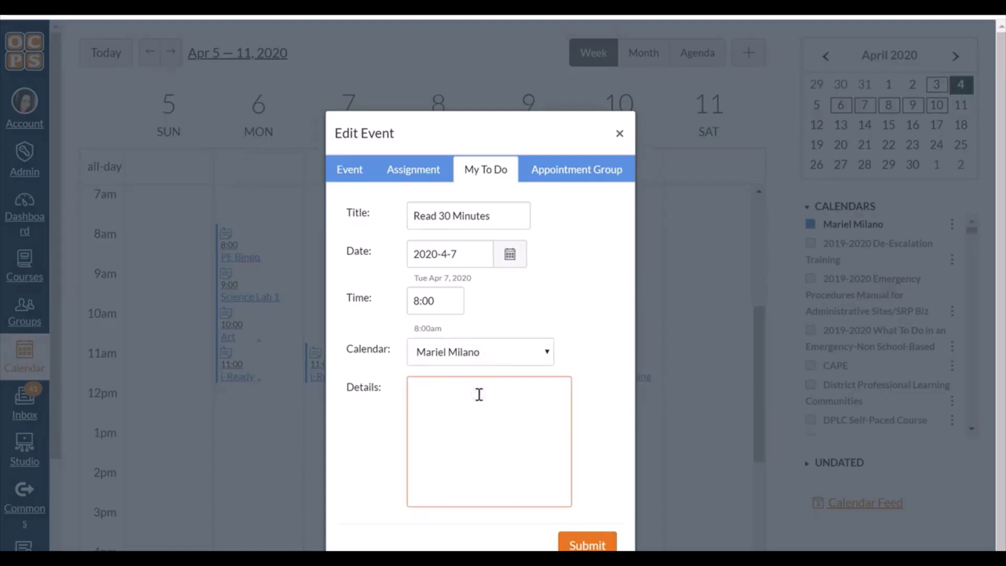
type("Harry Pott")
type("er")
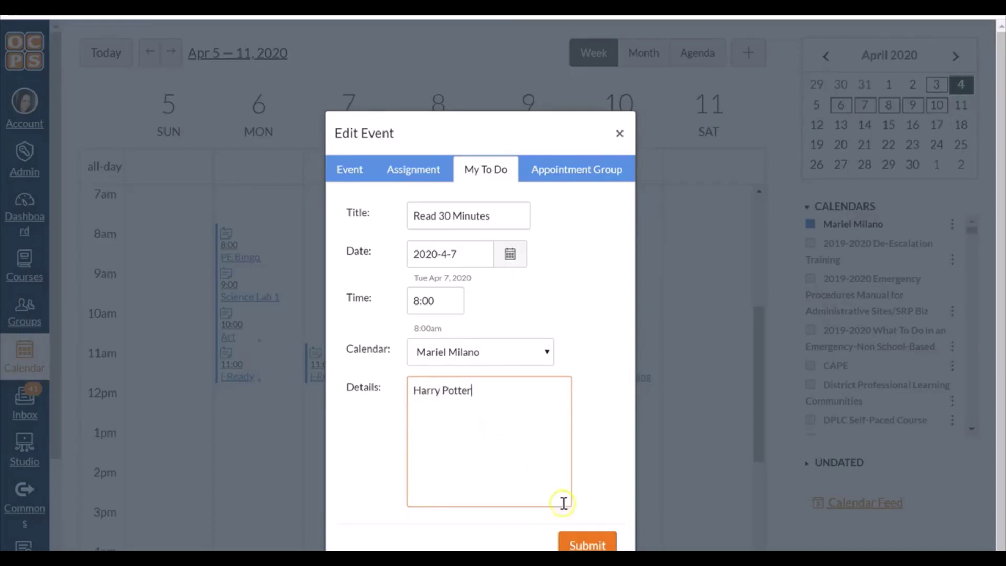
left_click(587, 545)
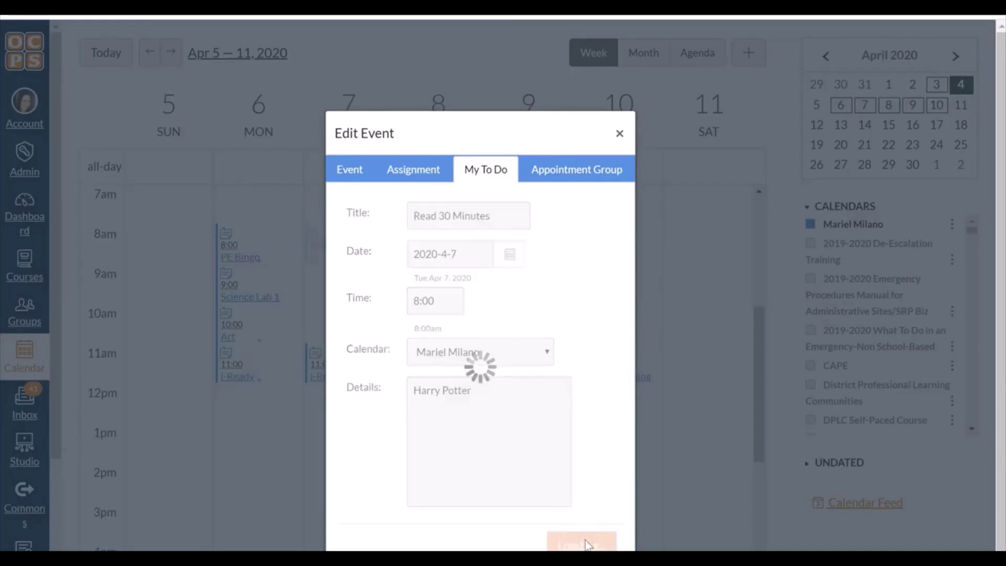